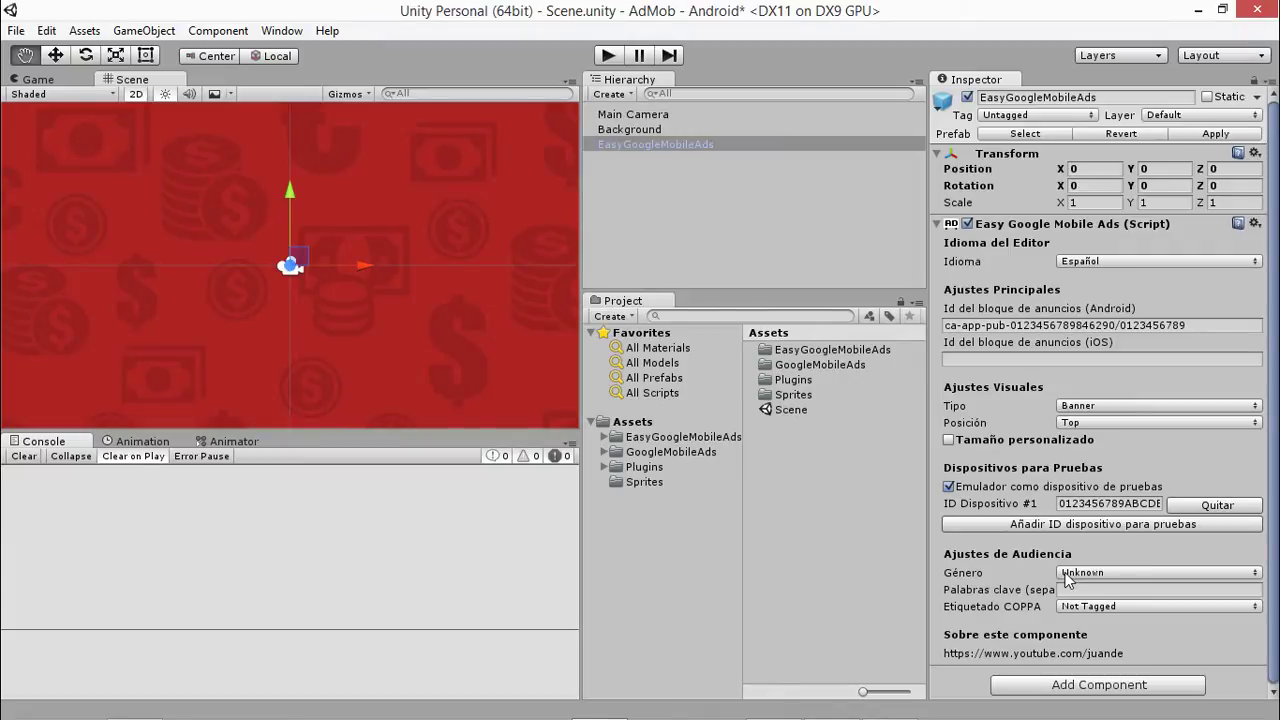
click(1109, 574)
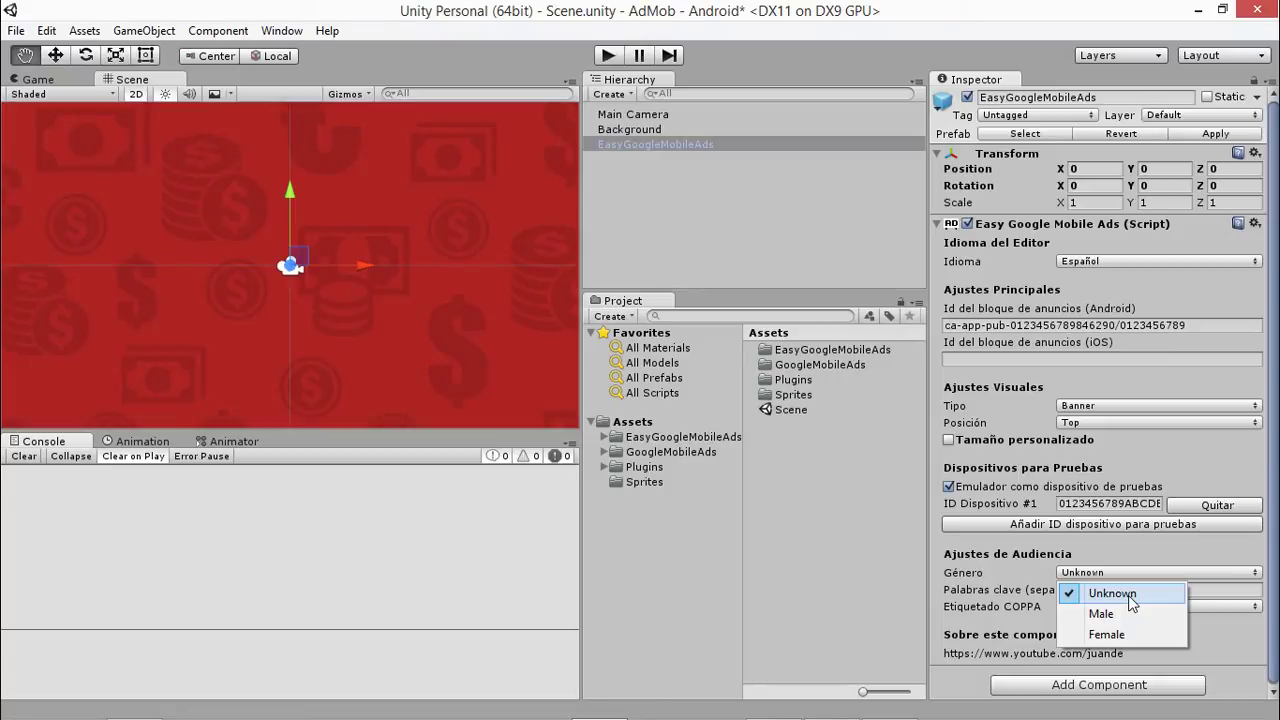
click(1190, 590)
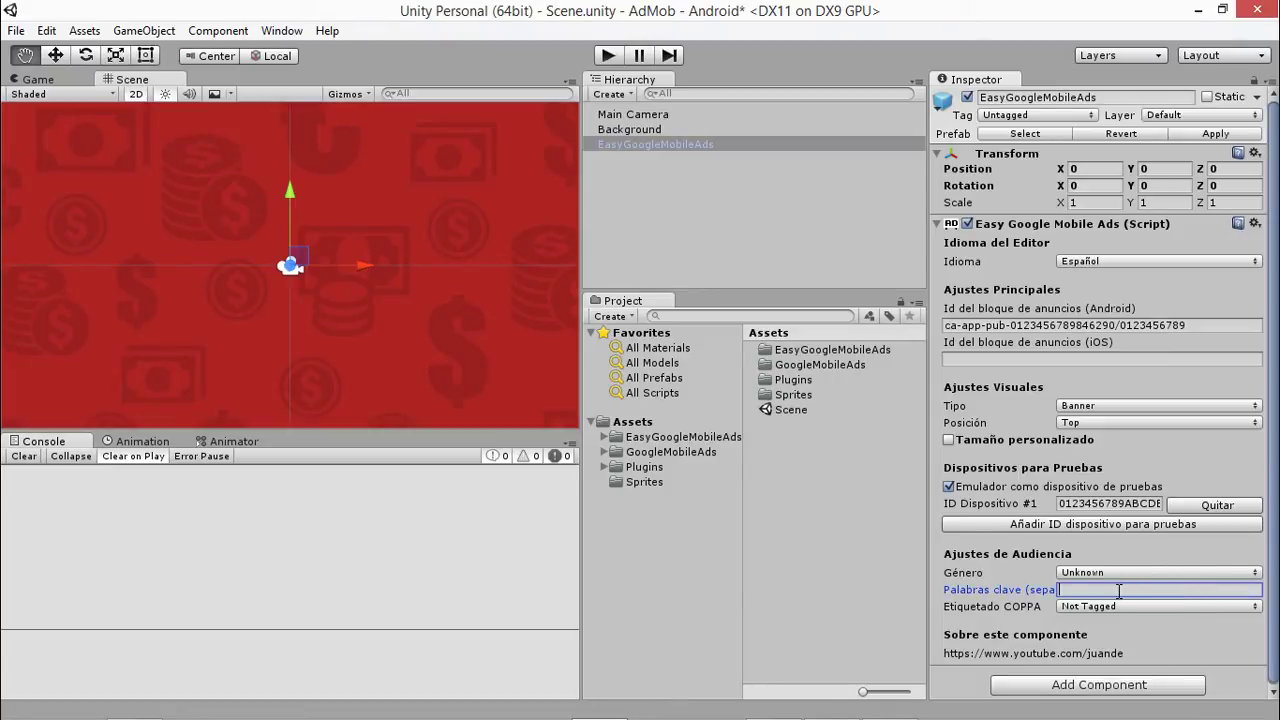
text(moda, co)
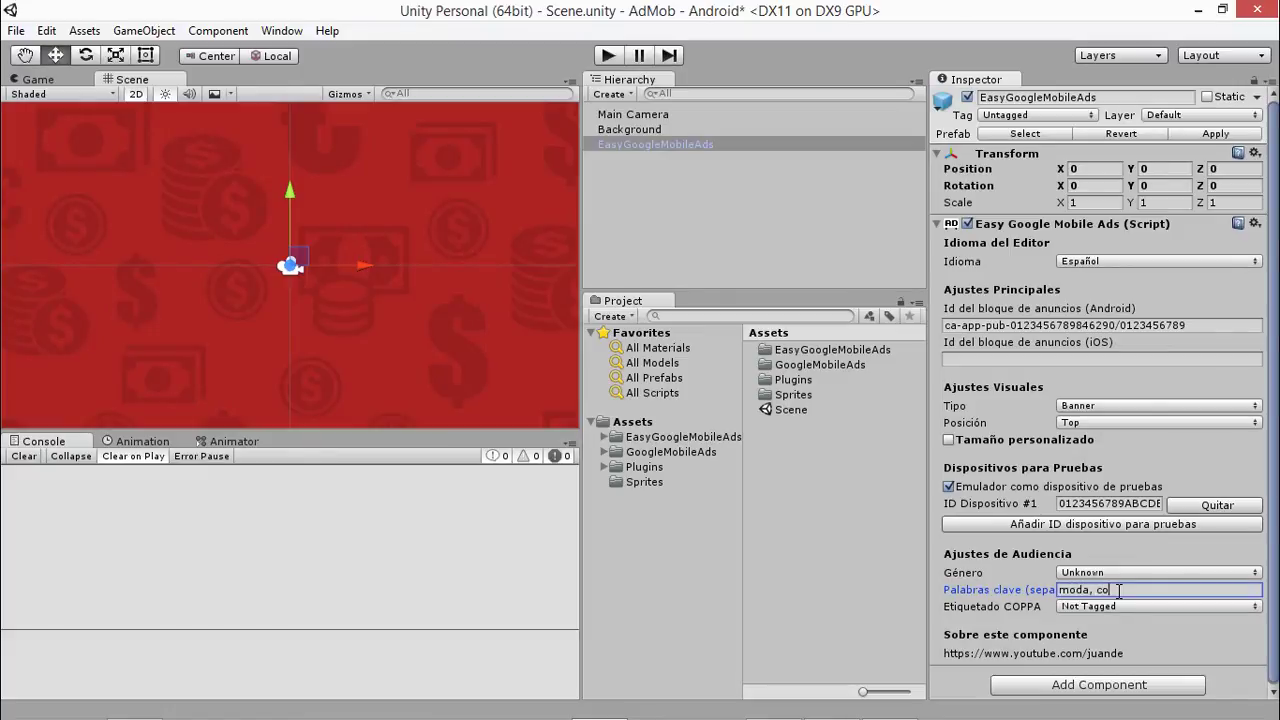
text(mpras)
text(, )
text(ropa)
key(Return)
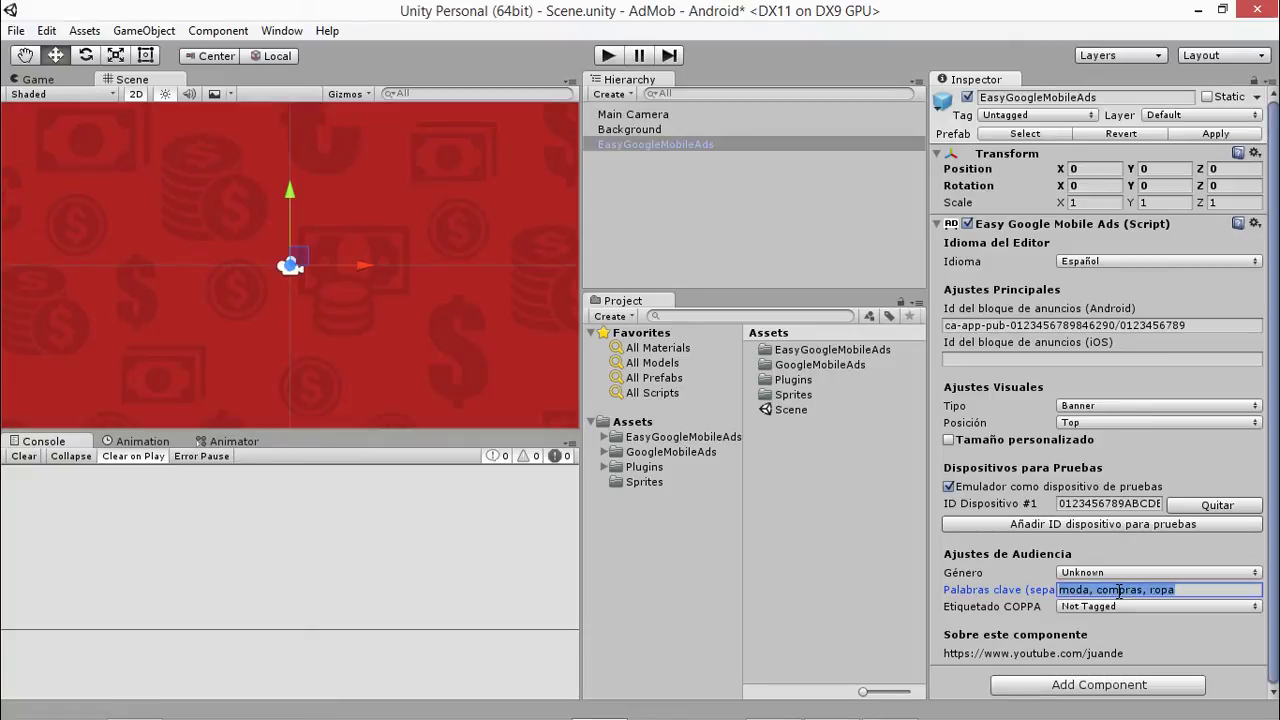
key(BackSpace)
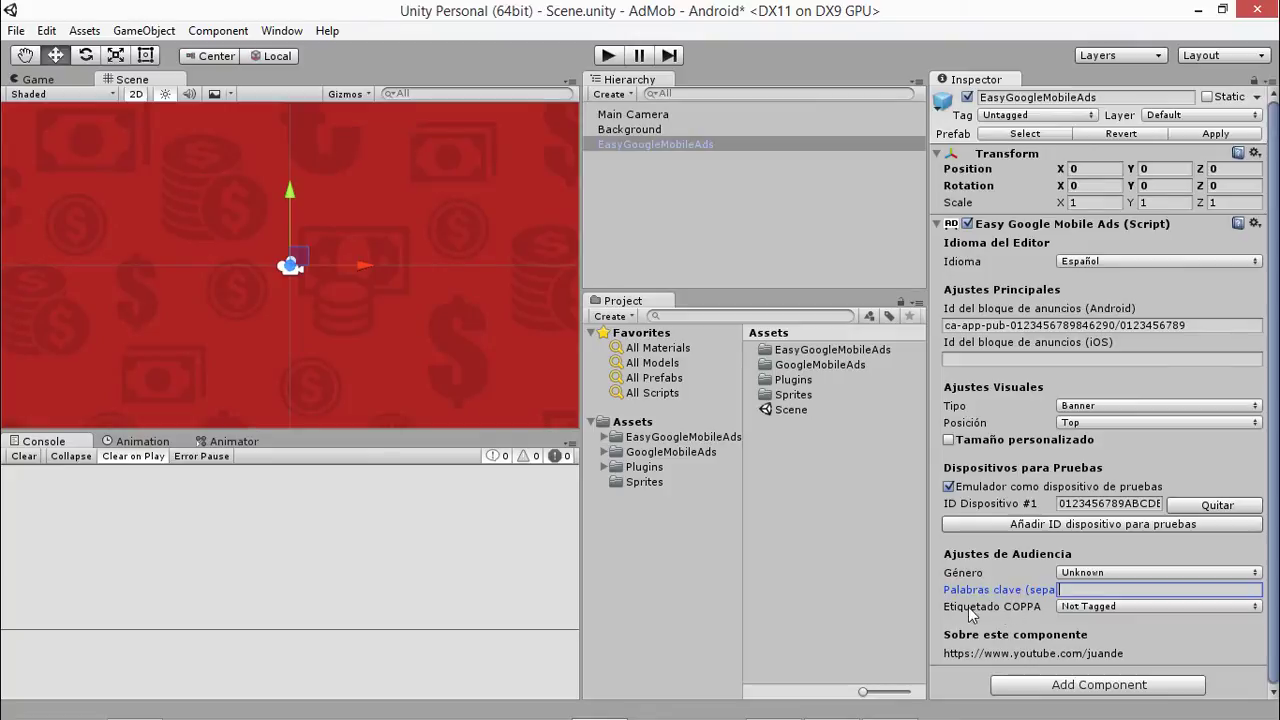
click(1094, 607)
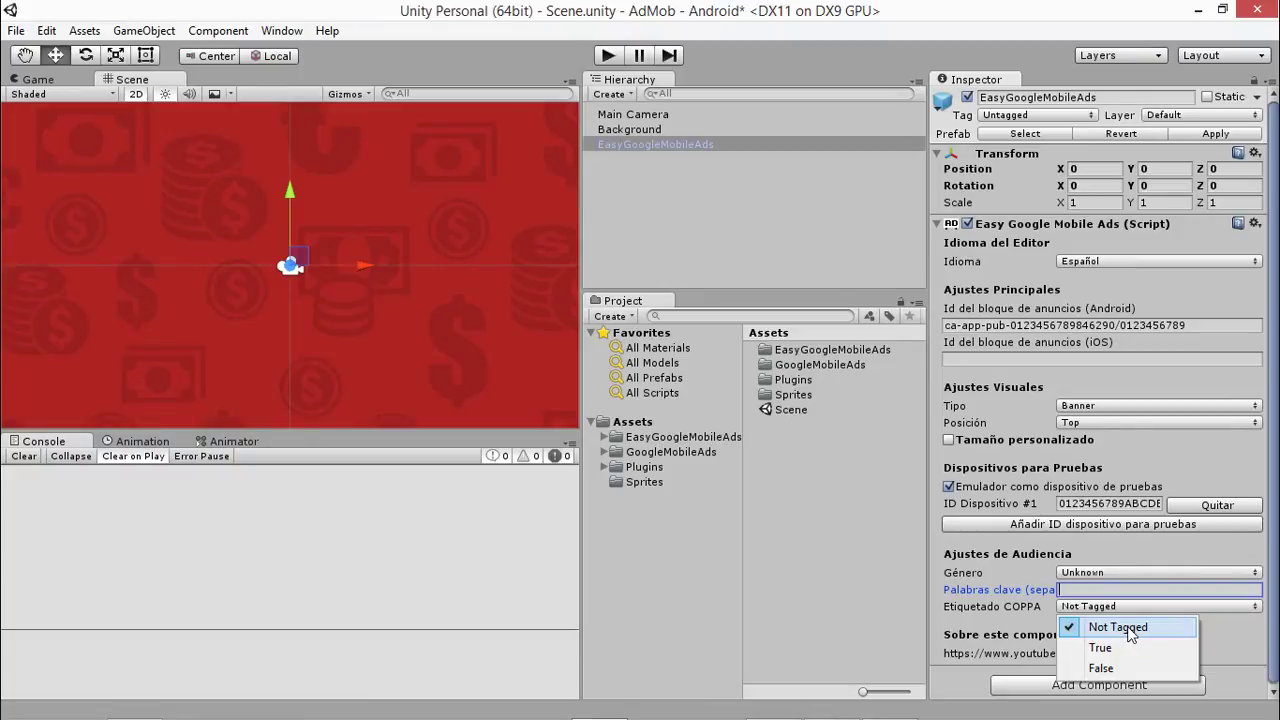
click(1129, 630)
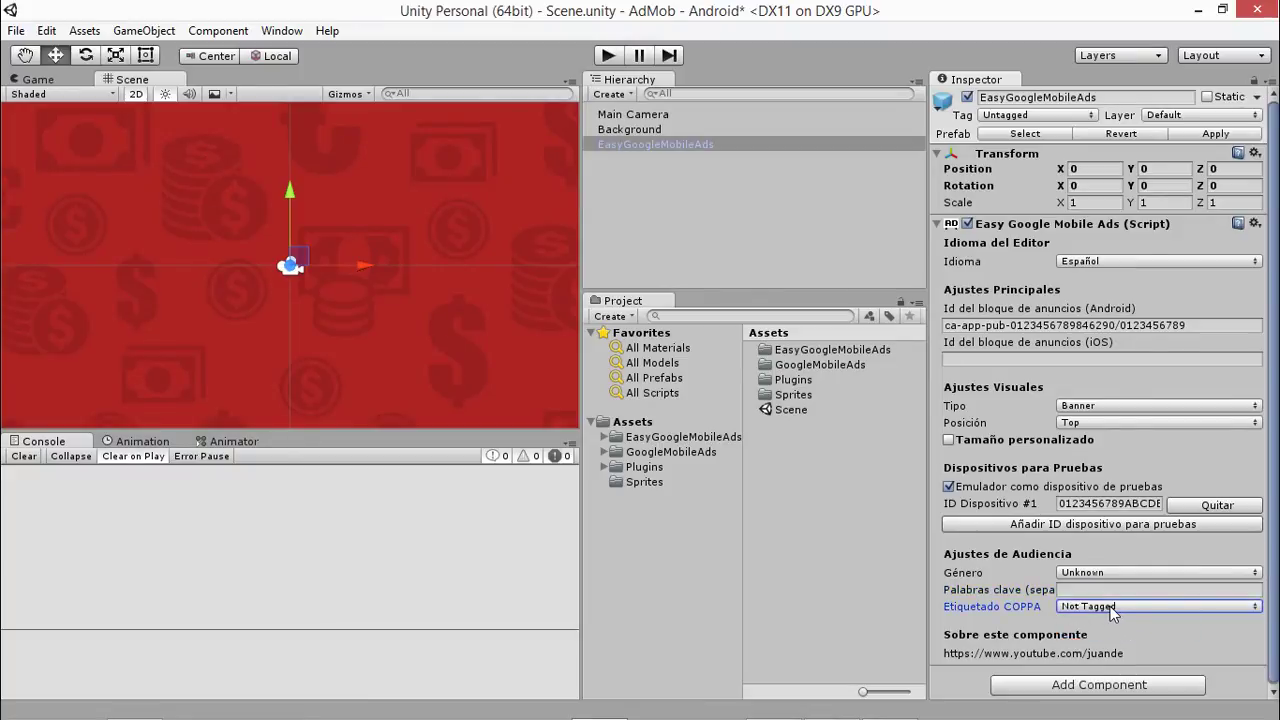